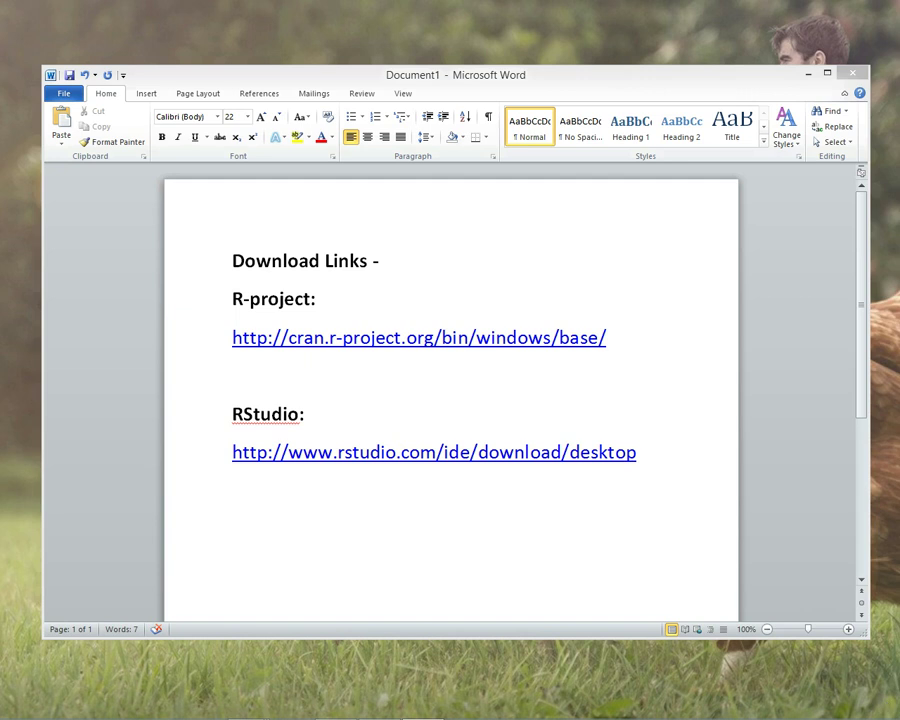
- Examine the CRAN download page for R 3.0.2 for Windows in the browser
left_click_drag(2, 345, 693, 186)
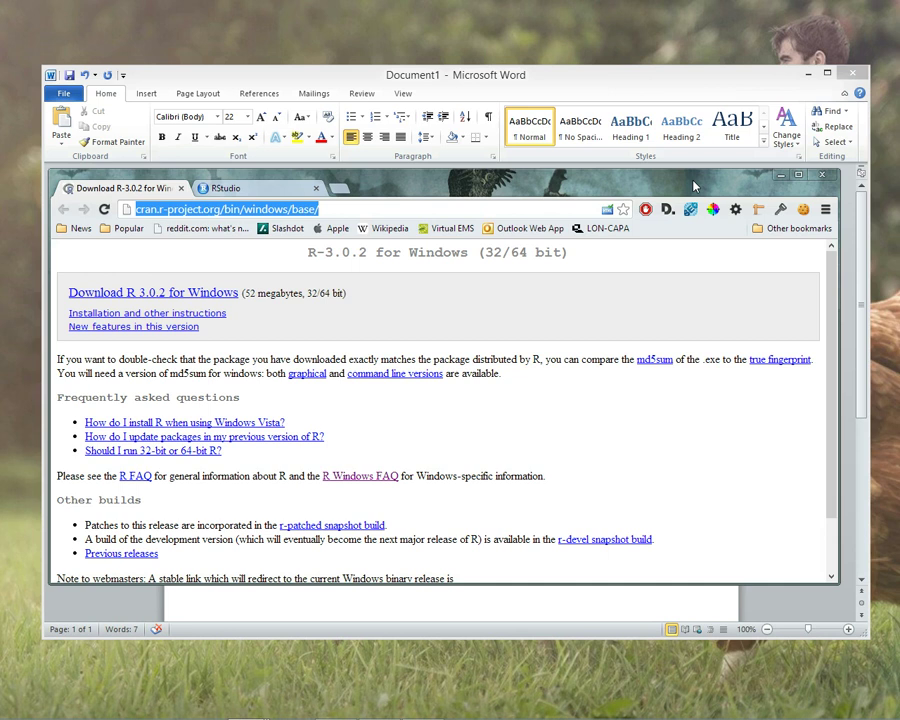
left_click_drag(693, 182, 0, 160)
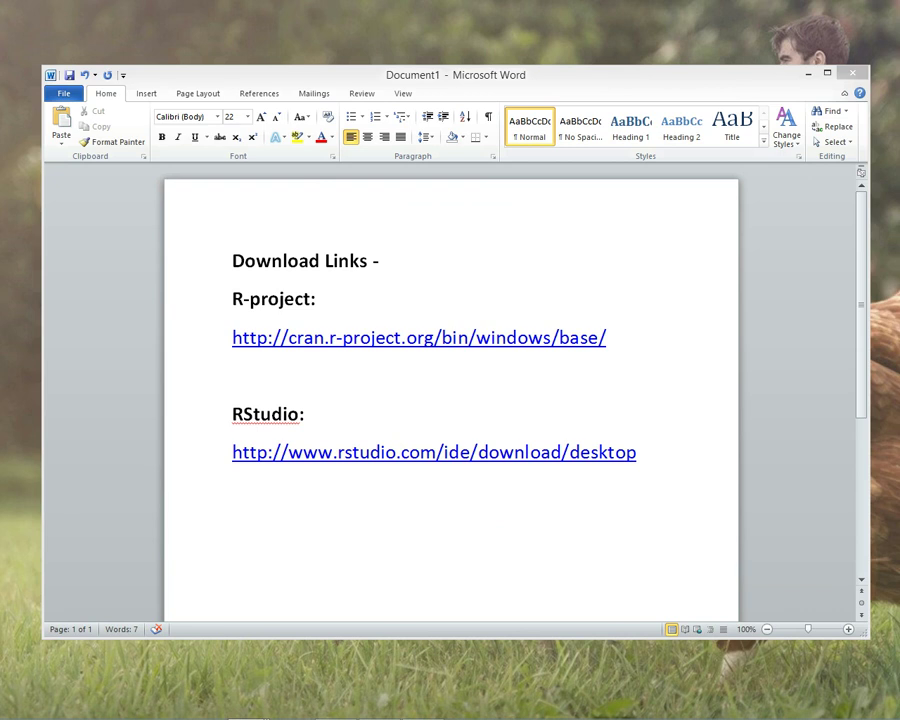
- Launch the R-3.0.2-win installer from the R Downloads folder and choose English as the setup language
left_click(75, 718)
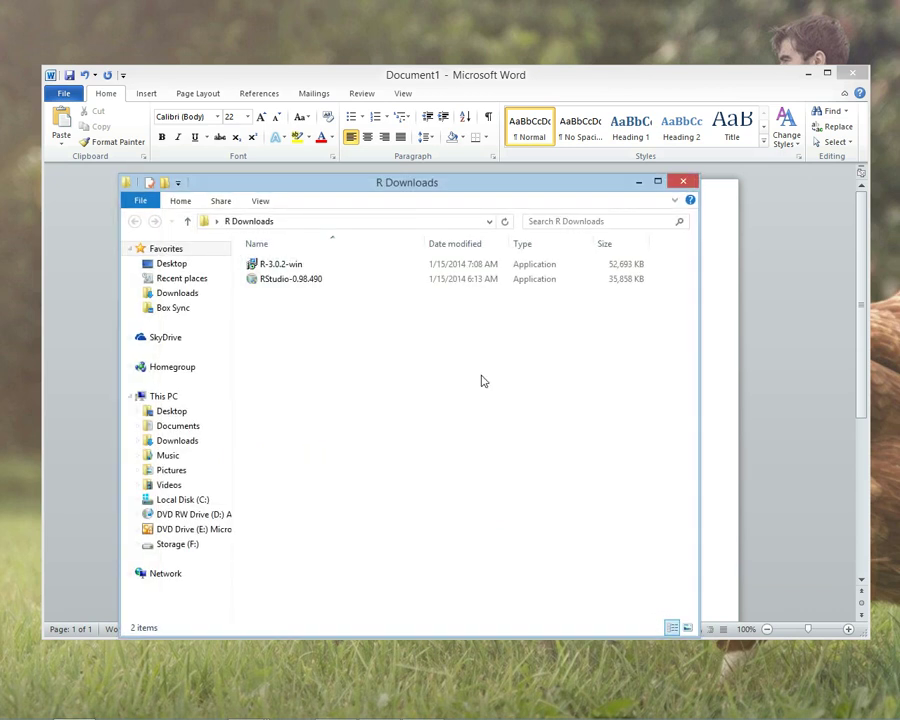
left_click(320, 264)
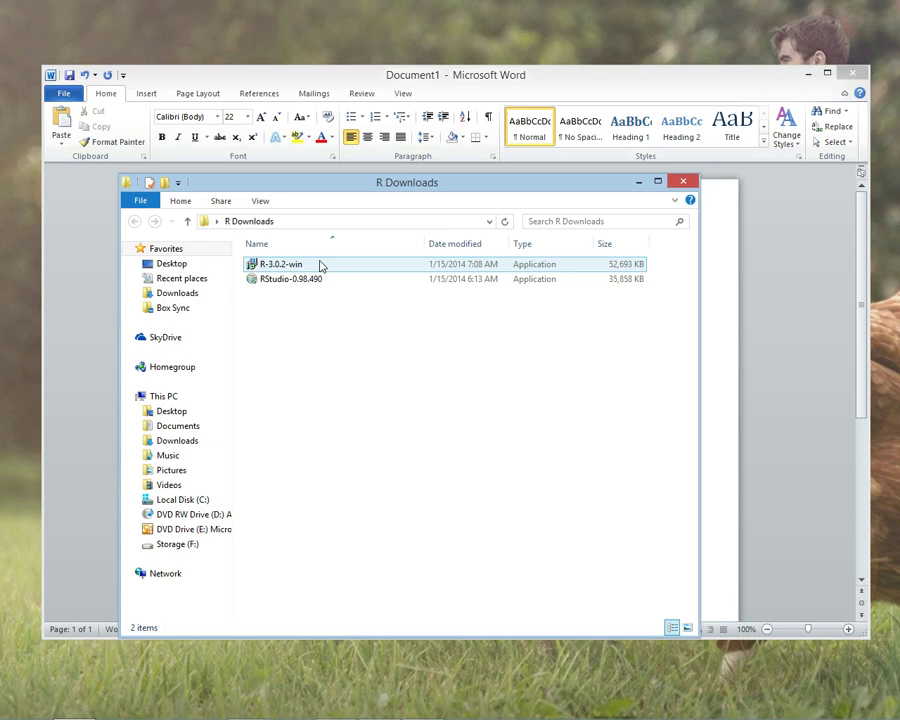
double_click(321, 264)
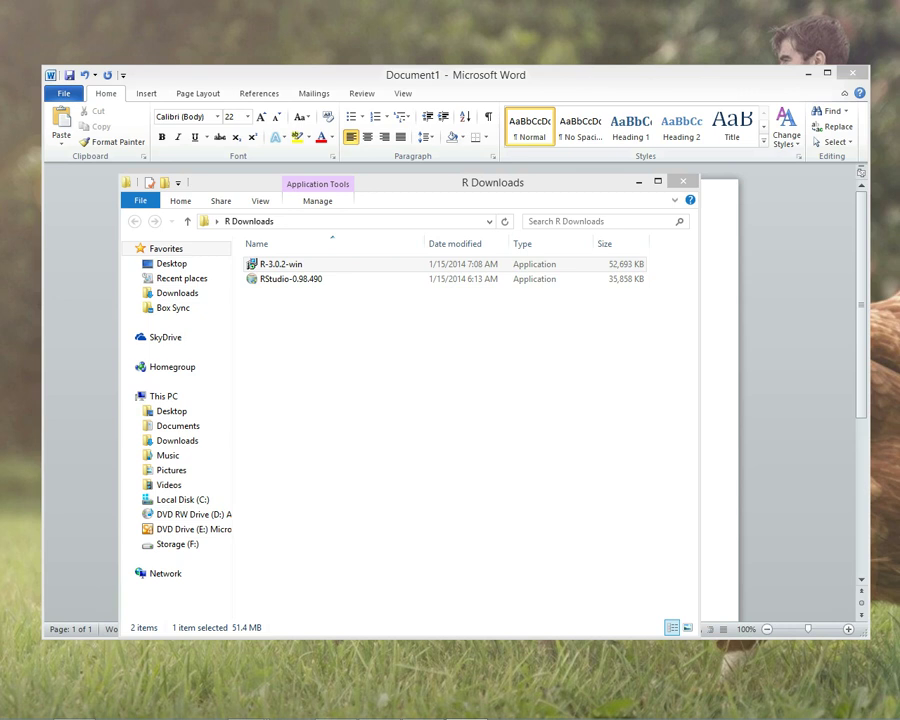
left_click_drag(422, 426, 432, 395)
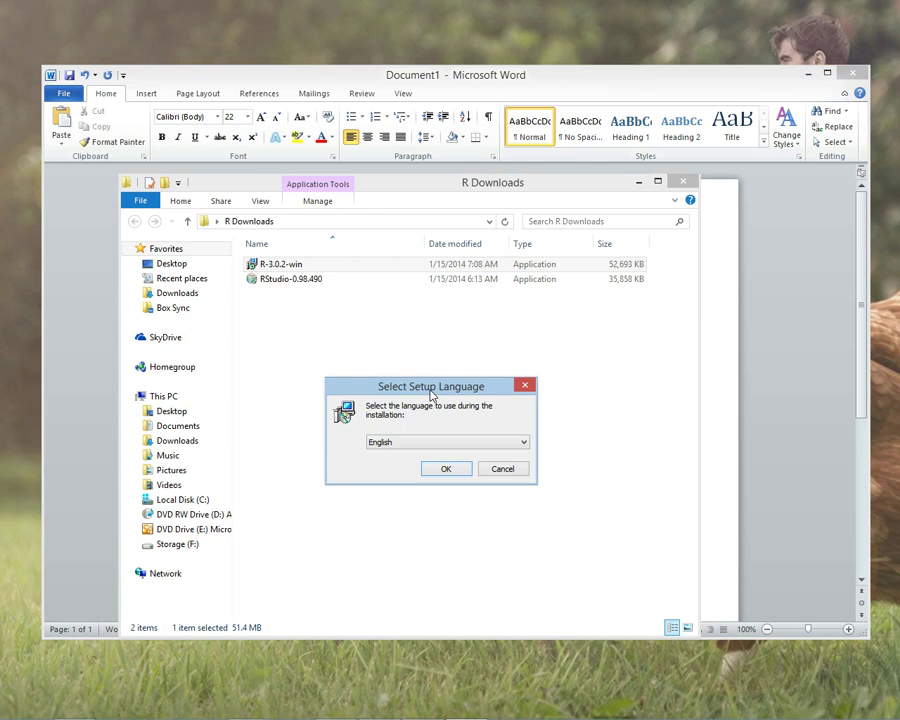
left_click(445, 469)
left_click_drag(305, 372, 429, 294)
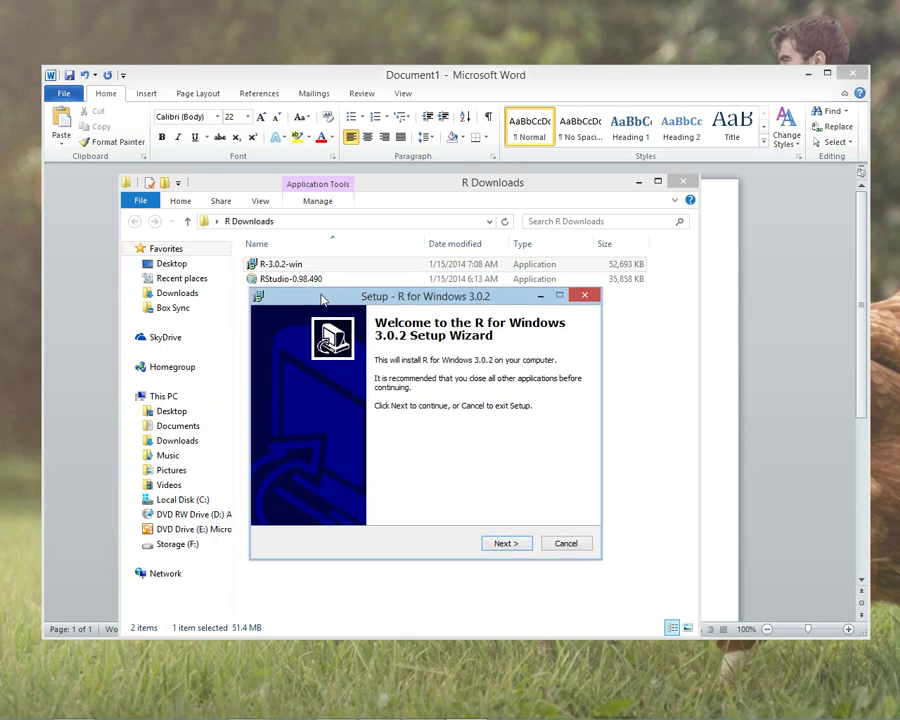
- Set R to install in C:\Program Files\R\R-3.0.2 with the core, 32-bit, 64-bit and message translation components
left_click(506, 547)
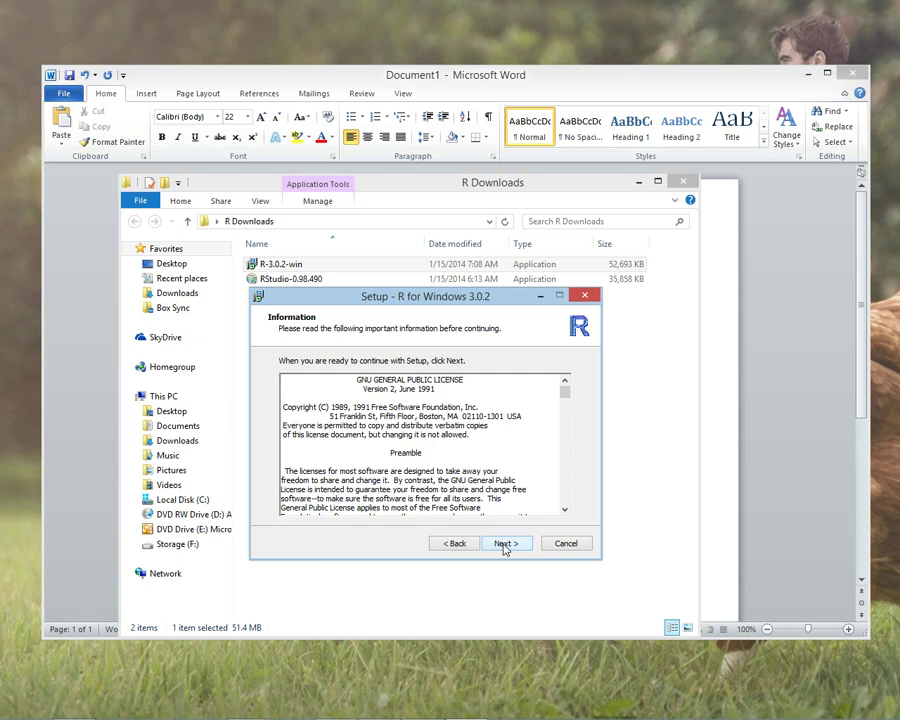
left_click(505, 545)
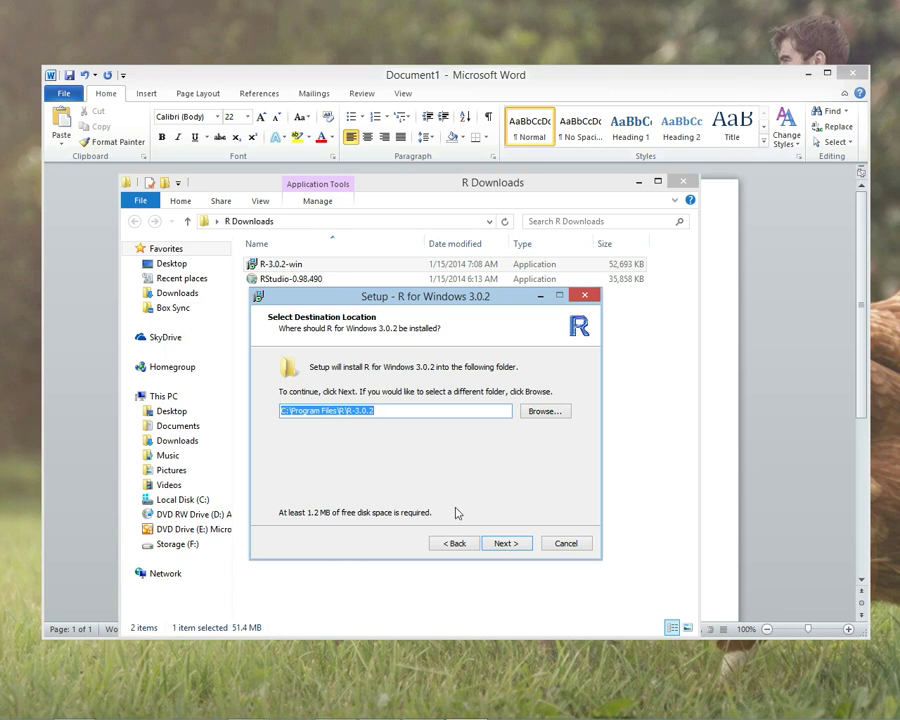
left_click(515, 544)
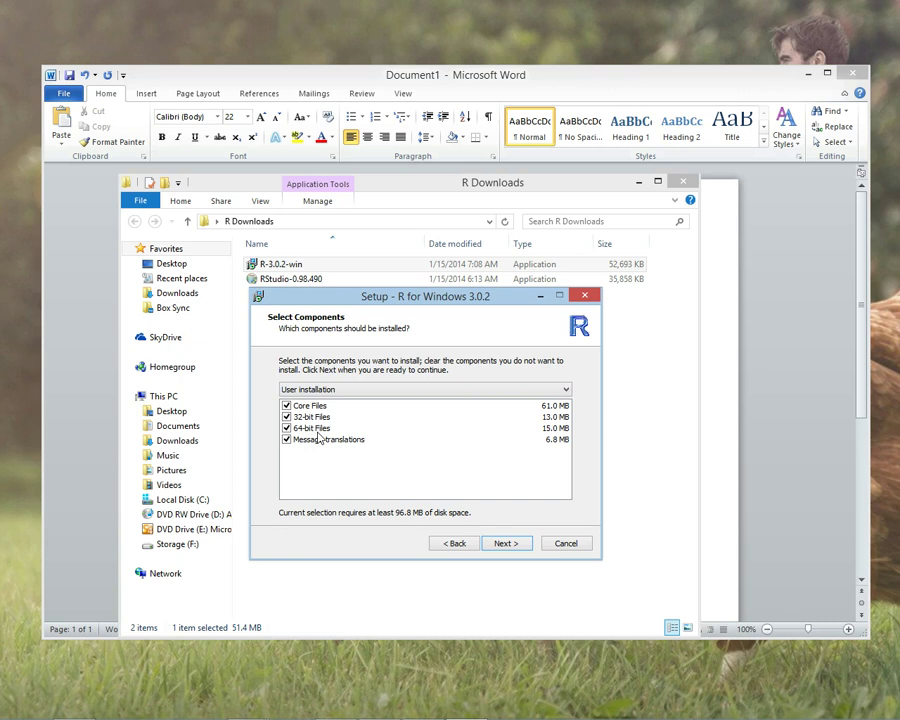
left_click(512, 545)
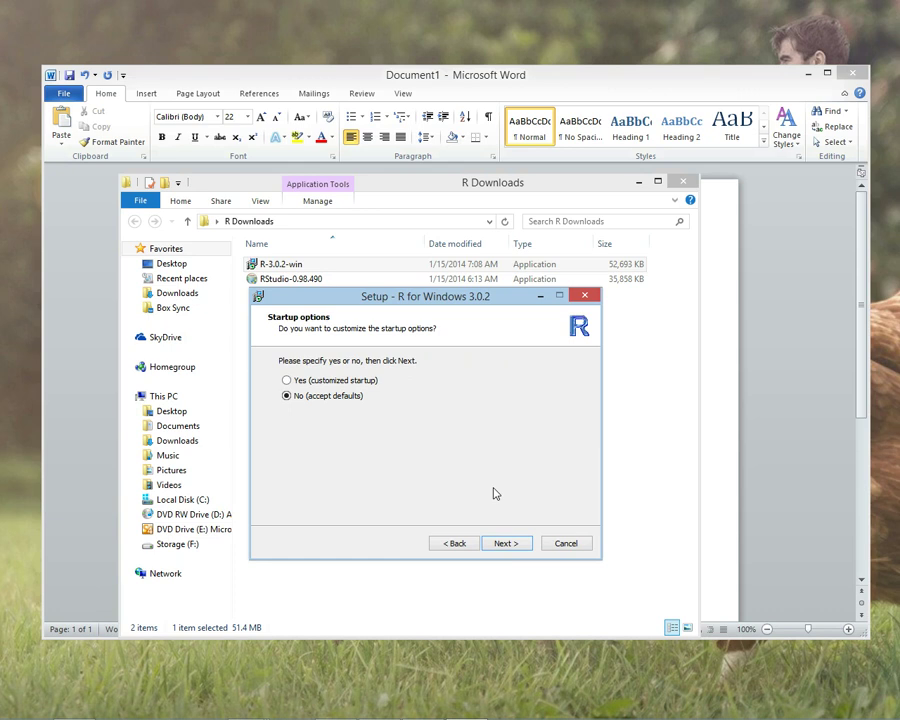
- Accept the default startup options, Start Menu folder R and additional tasks including a desktop icon, and complete the R installation
left_click(507, 546)
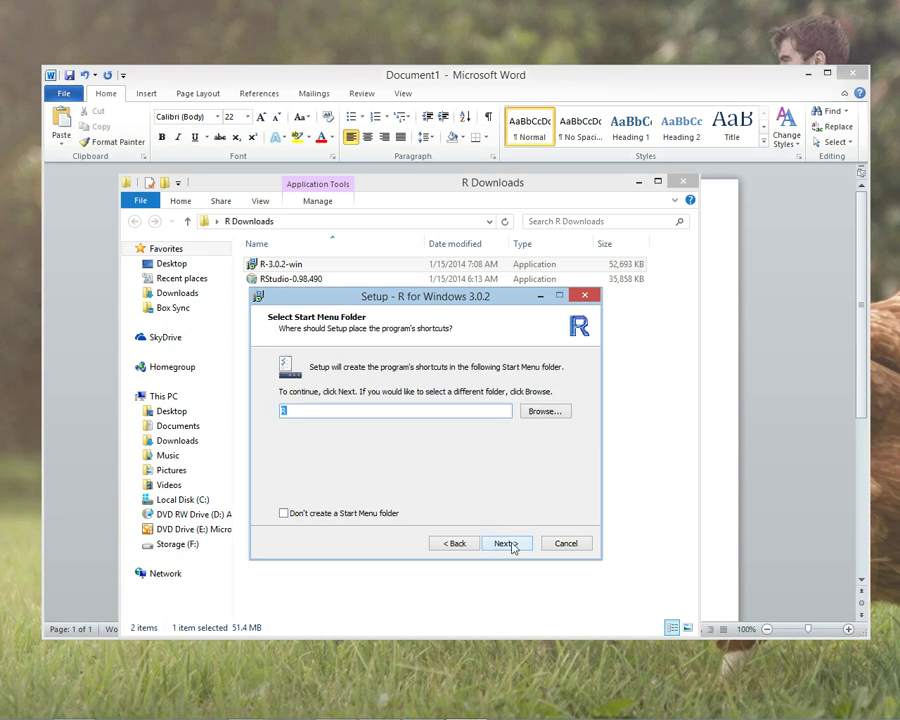
left_click(513, 547)
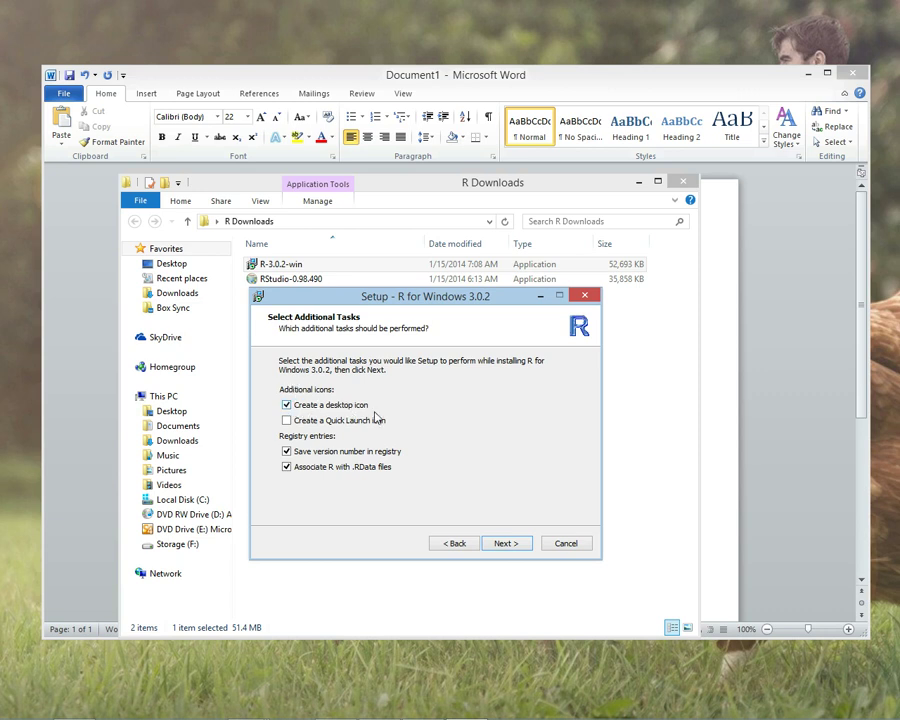
left_click(505, 546)
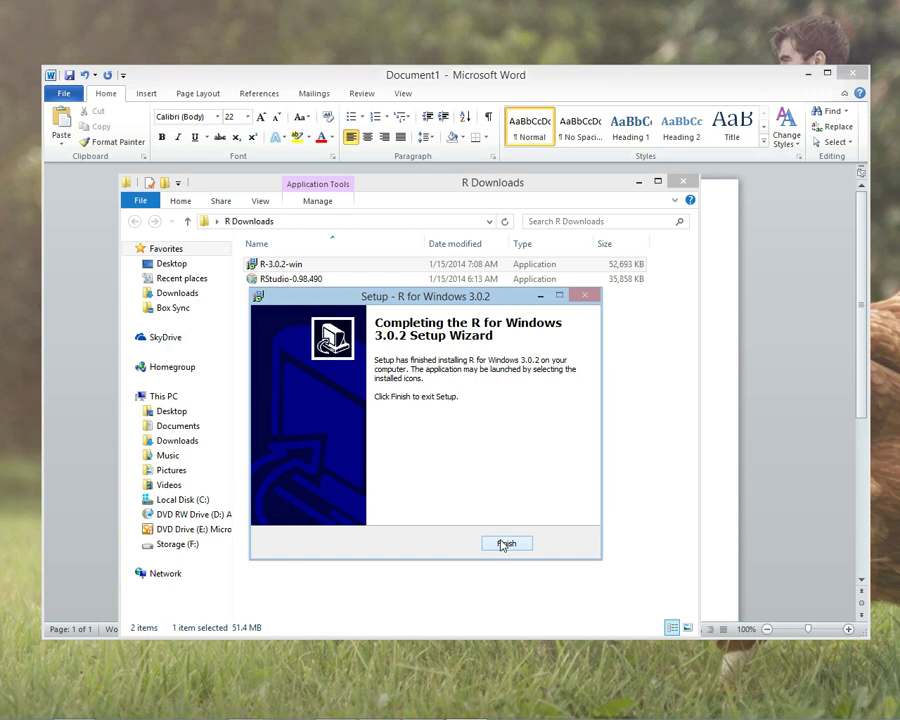
left_click(505, 544)
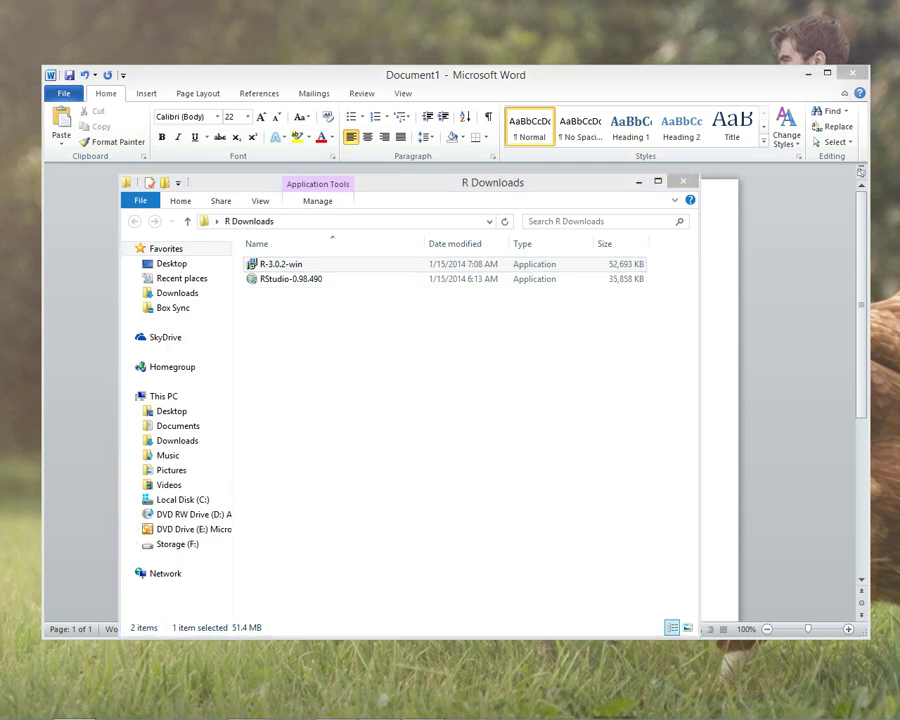
- Place the R i386 and R x64 3.0.2 shortcuts on the desktop, and open and close the 64-bit R console
left_click(108, 36)
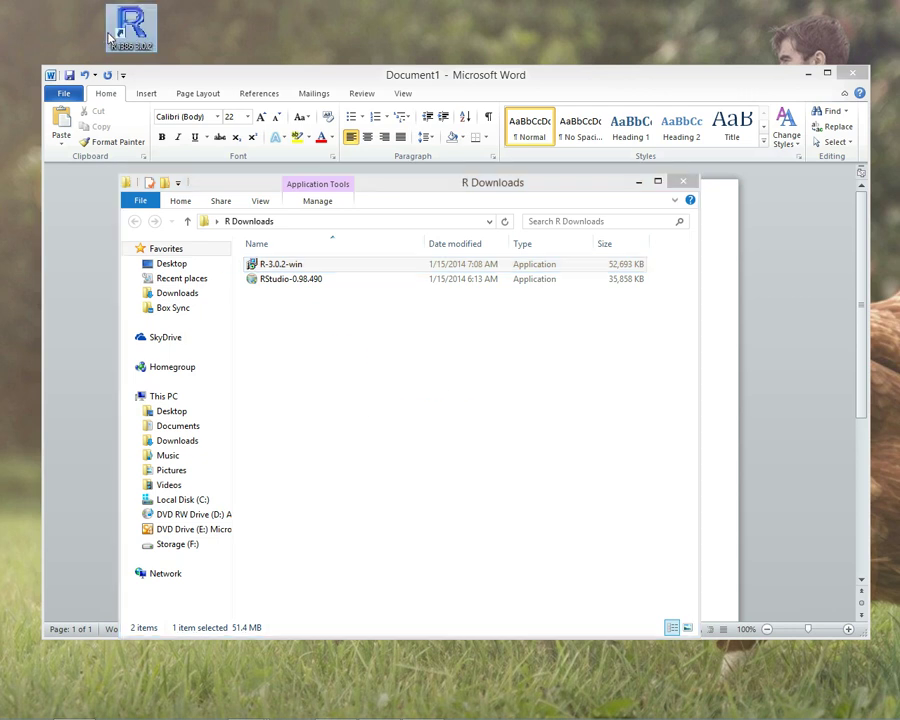
left_click_drag(896, 360, 162, 32)
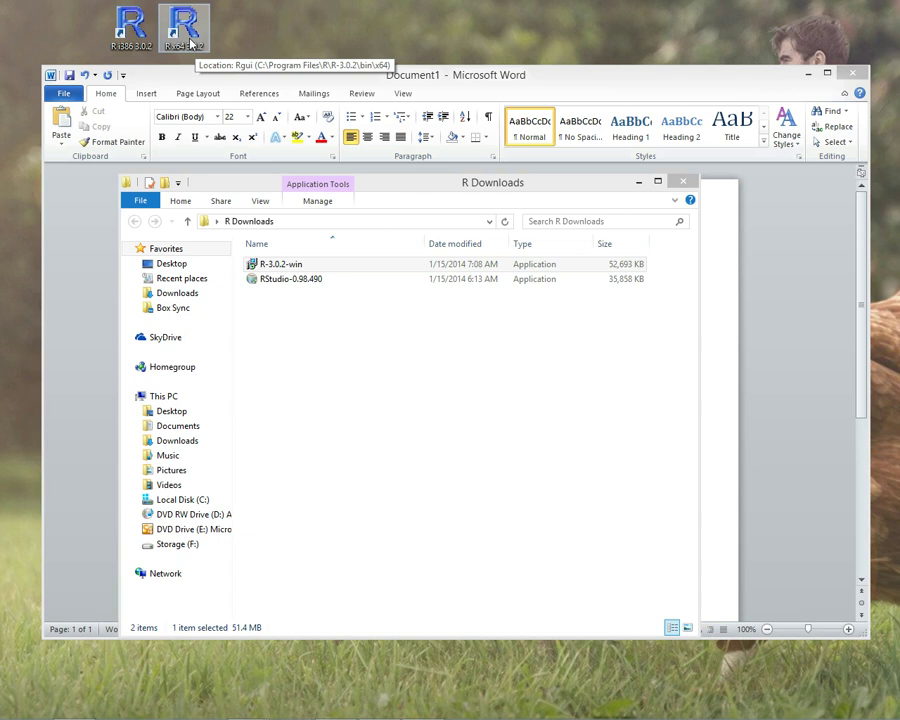
double_click(190, 42)
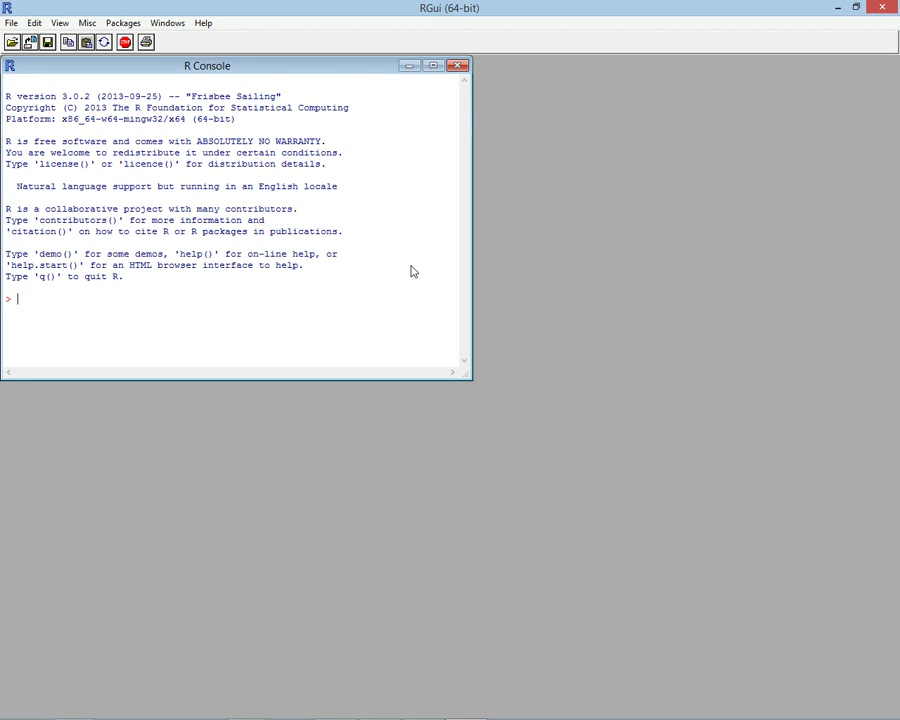
left_click(879, 9)
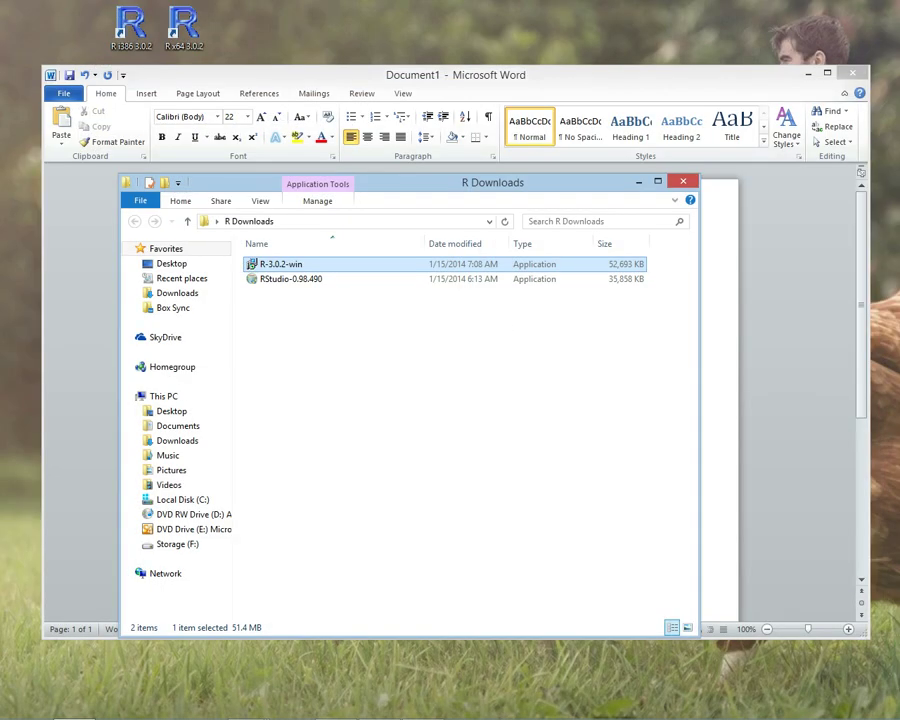
- Go from the document's RStudio download link to the RStudio Desktop page and examine the installer recommended for this system
left_click(532, 78)
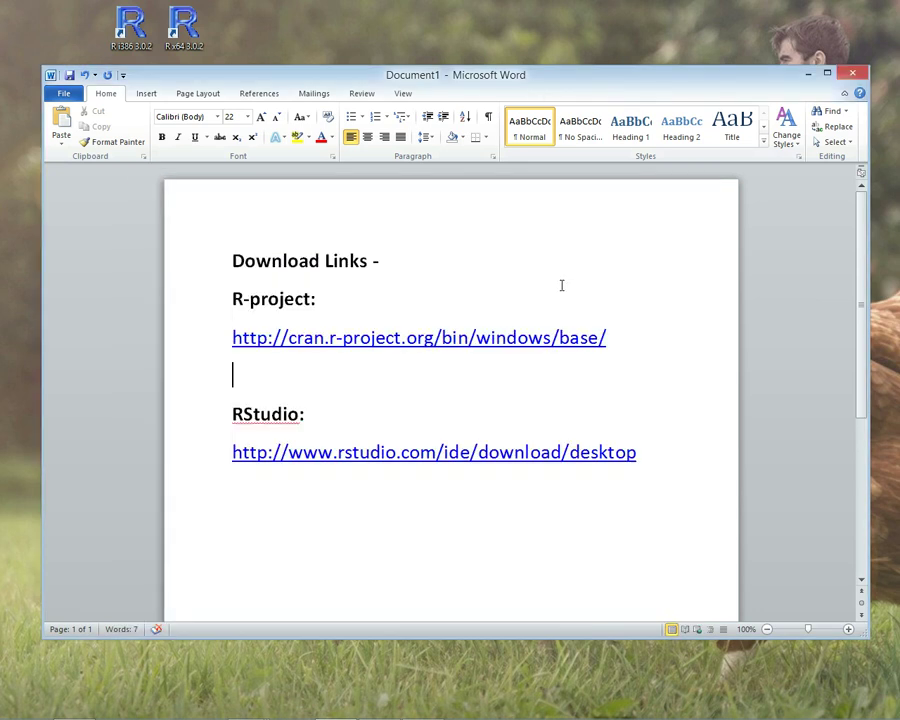
left_click(262, 452)
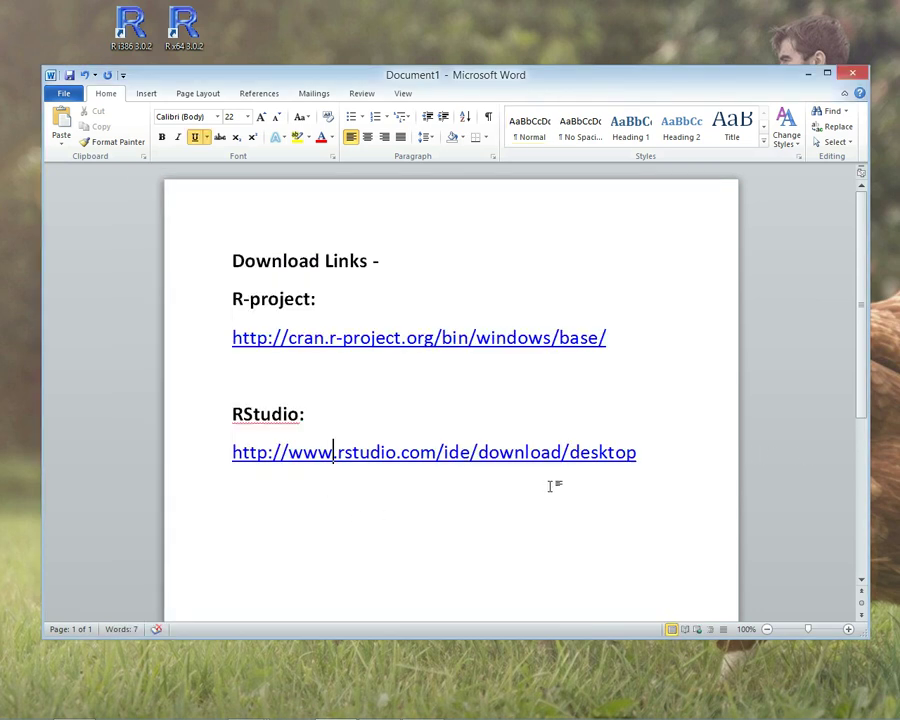
left_click_drag(237, 404, 404, 486)
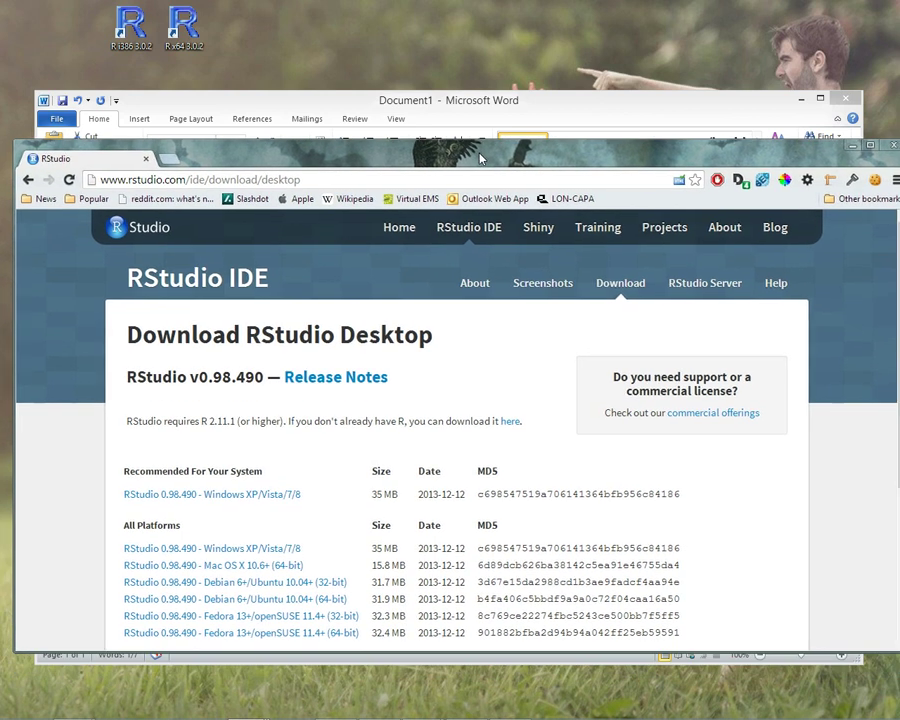
left_click_drag(476, 153, 468, 149)
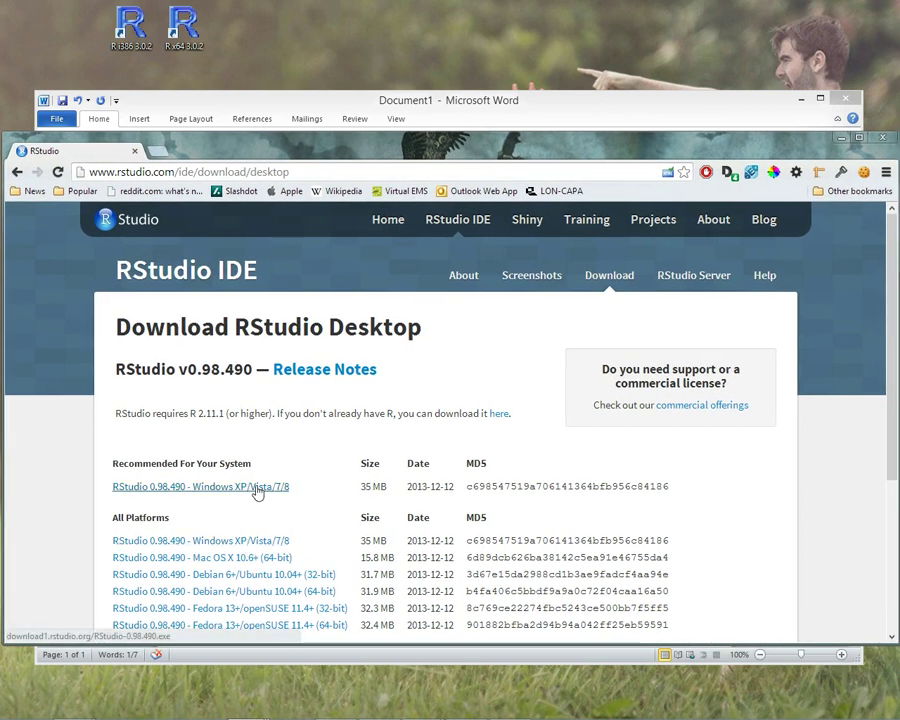
scroll(250, 510, "down", 1)
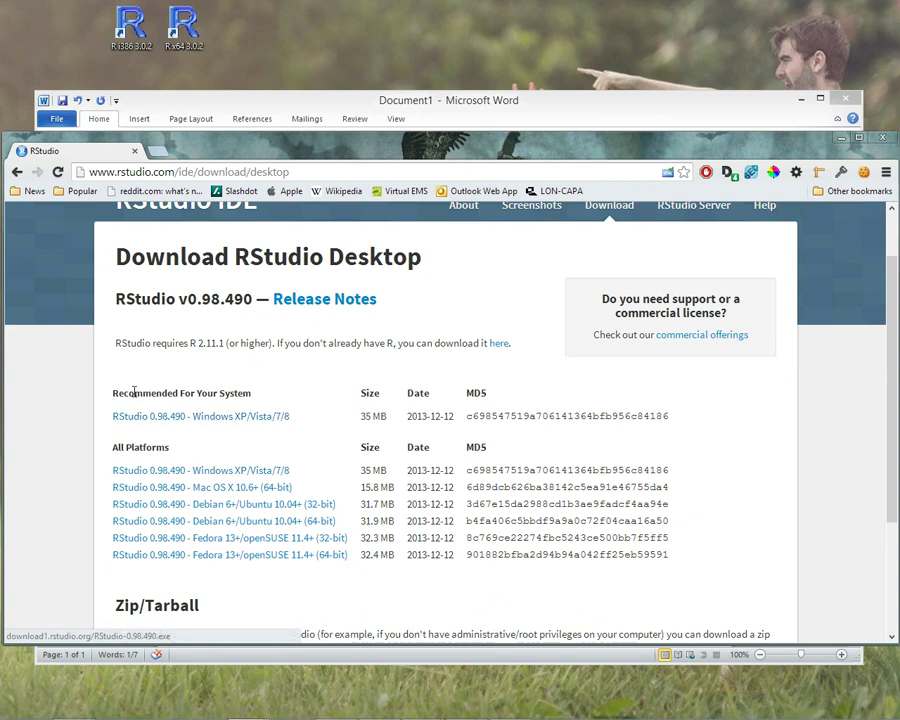
left_click_drag(120, 395, 261, 396)
left_click(262, 400)
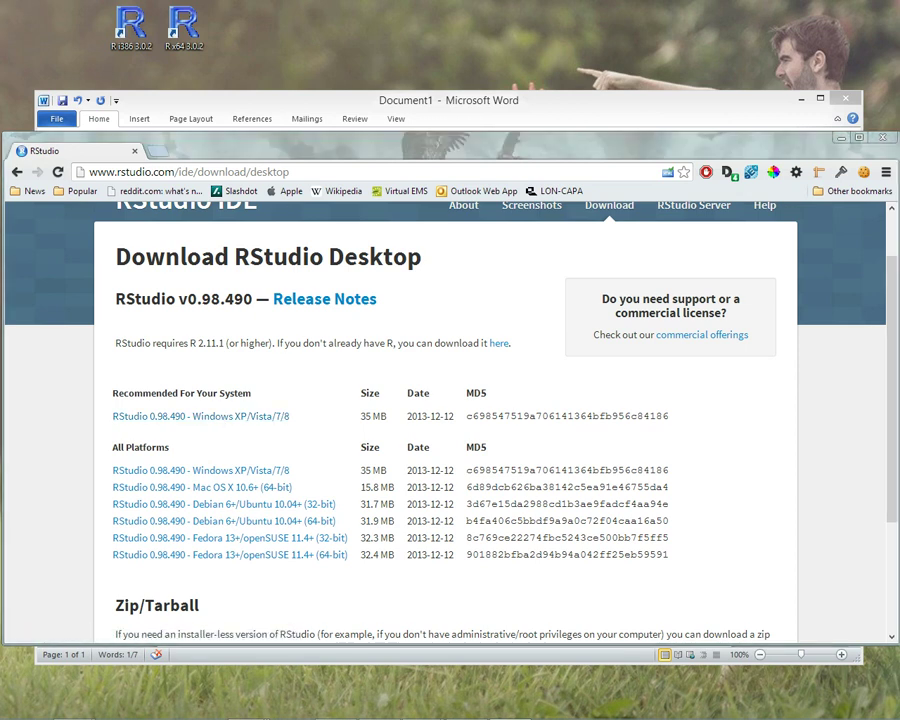
- Return to the R Downloads folder and launch the RStudio-0.98.490 installer
key("alt+Tab")
key("alt+Tab")
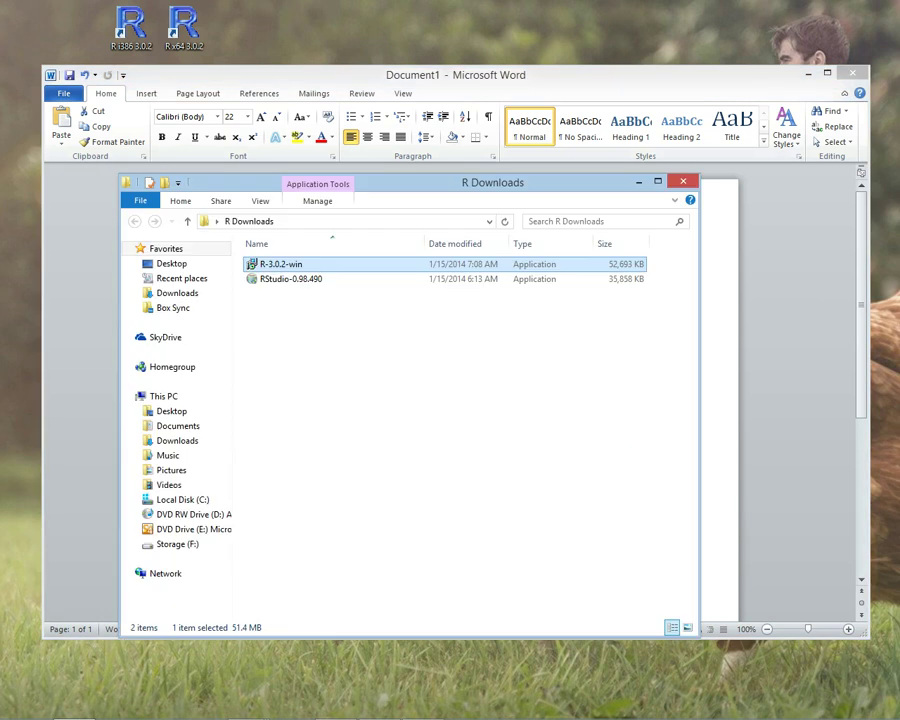
left_click(297, 283)
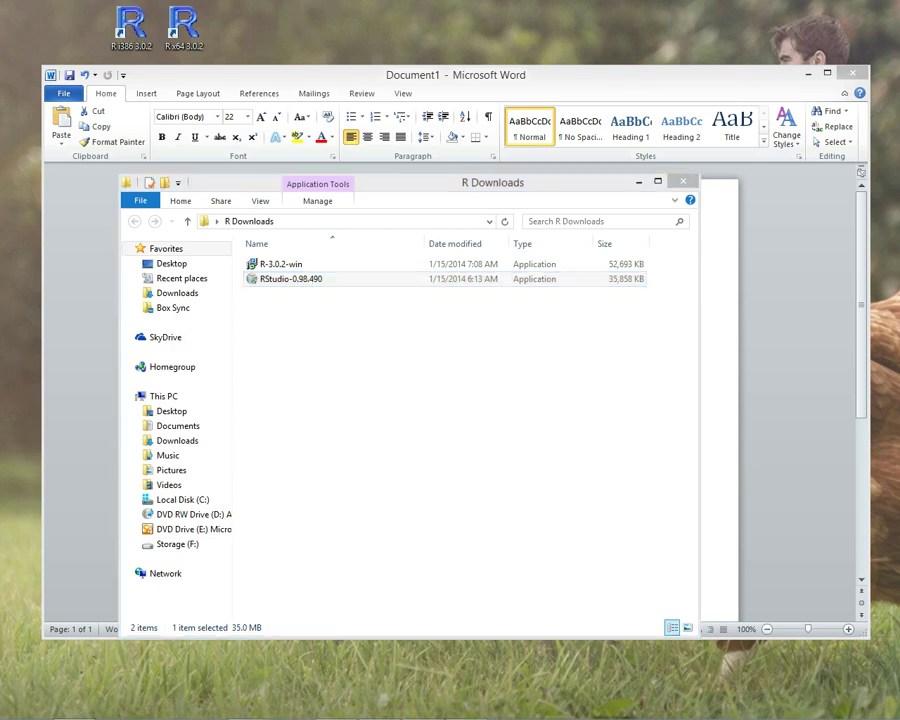
left_click_drag(880, 412, 450, 316)
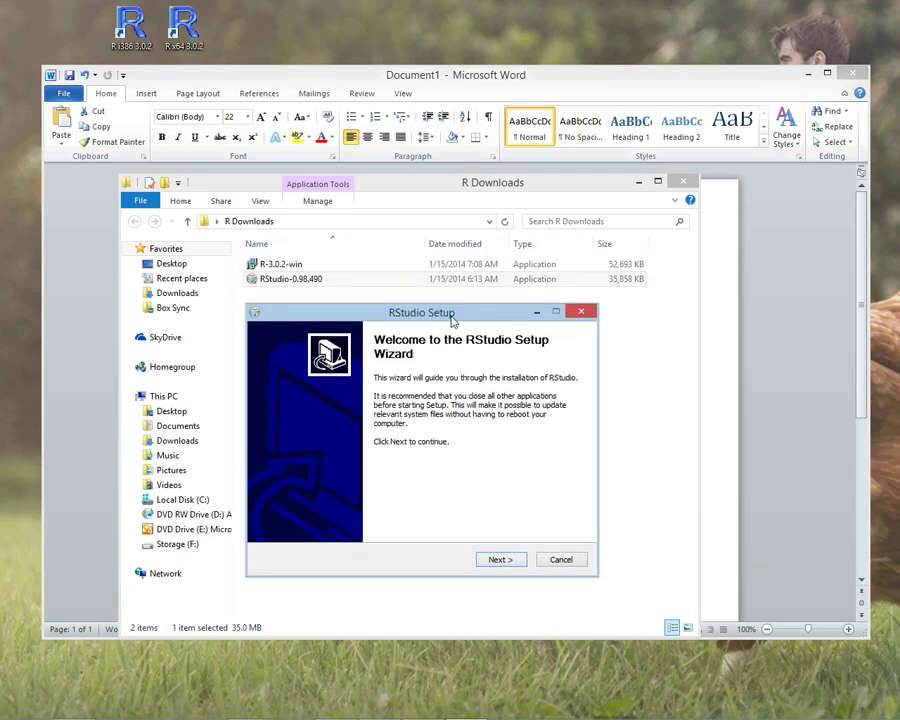
- Install RStudio in C:\Program Files\RStudio with the Start Menu folder RStudio and finish the setup
left_click(500, 560)
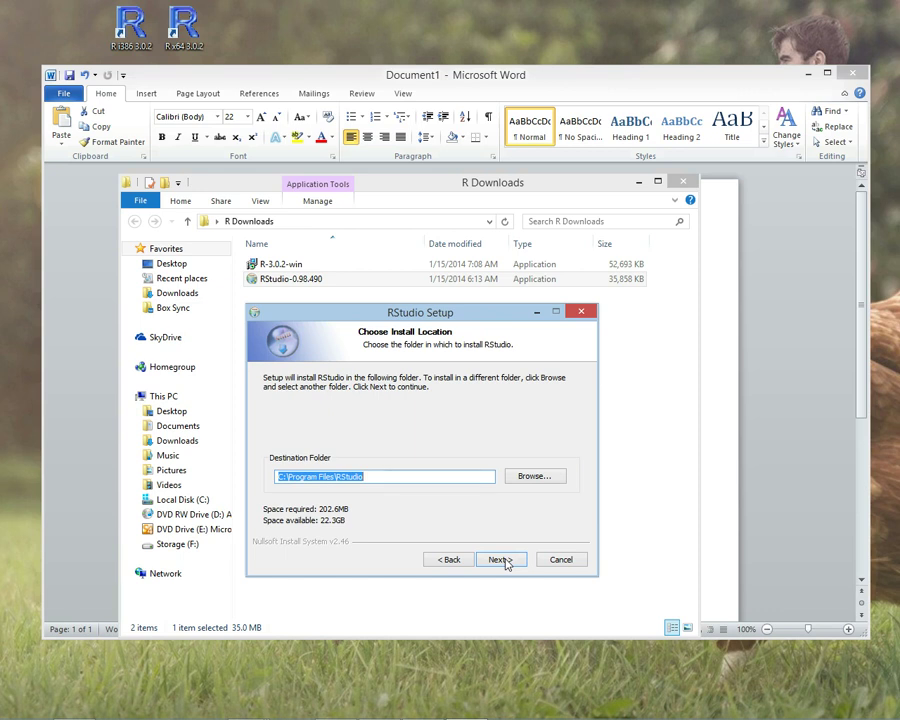
left_click(500, 560)
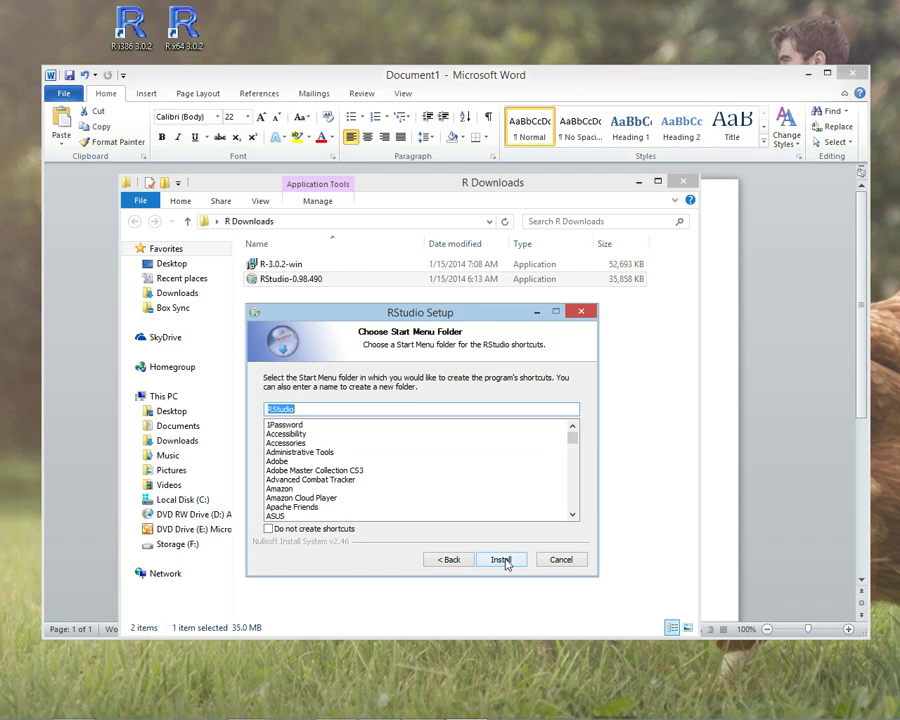
left_click(501, 560)
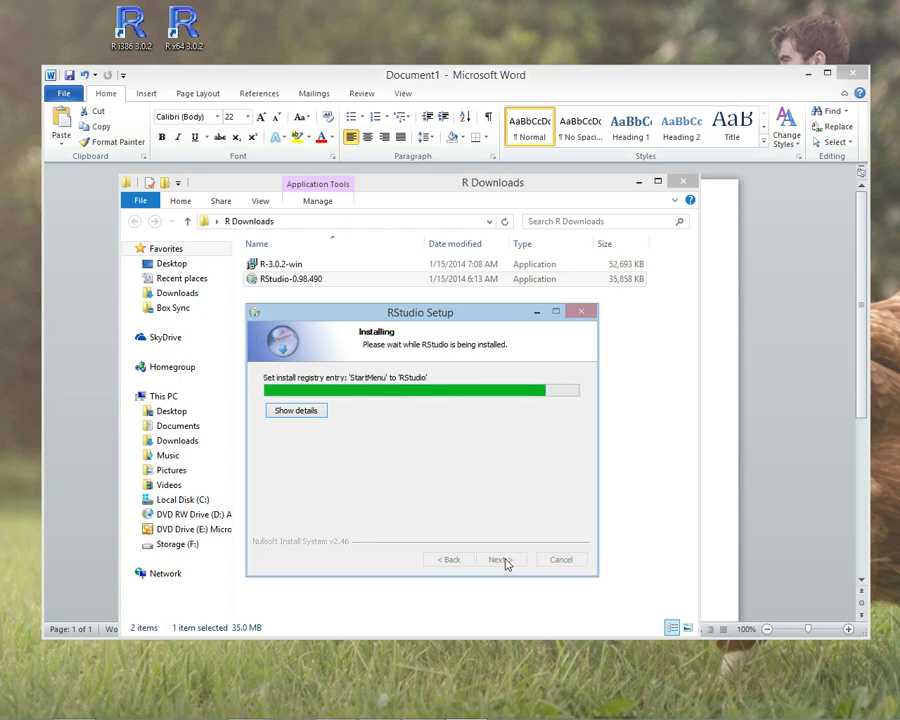
left_click(503, 560)
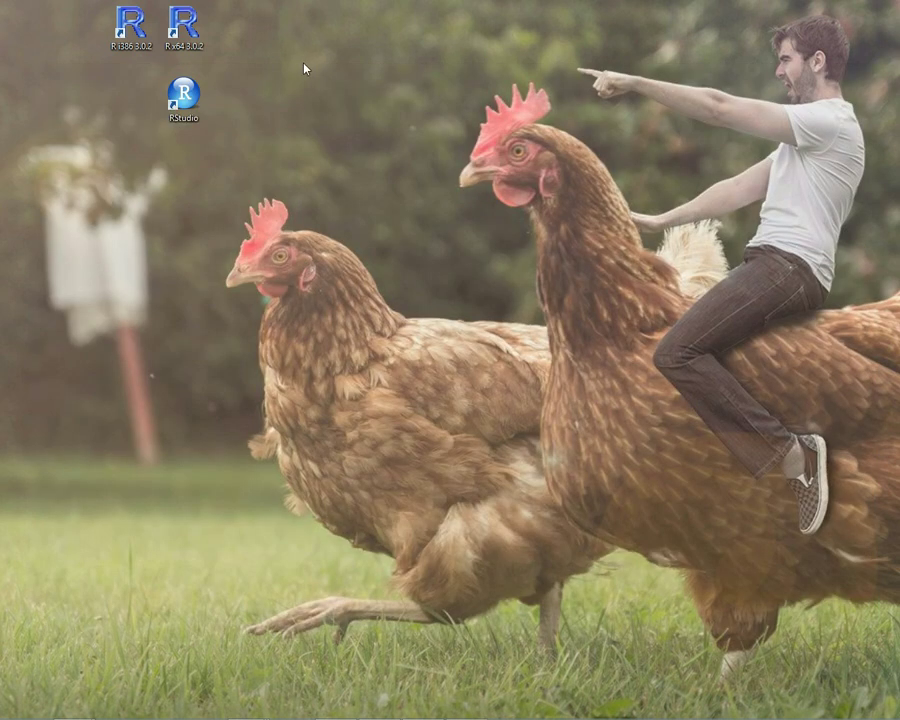
- Move the RStudio shortcut to the middle of the desktop, launch RStudio and bring its whole window into view
left_click_drag(181, 102, 396, 238)
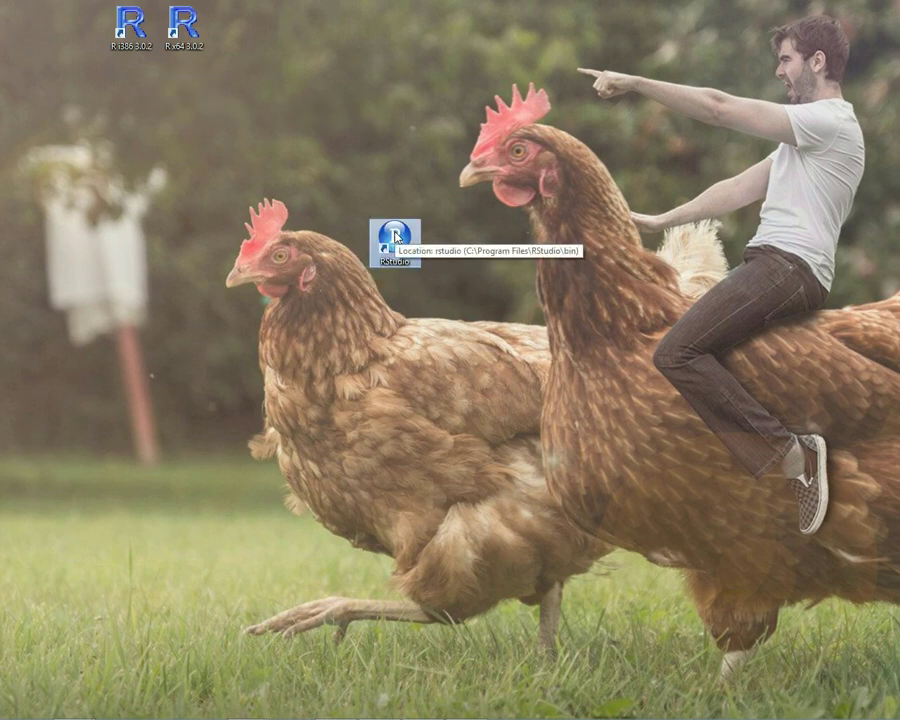
double_click(396, 238)
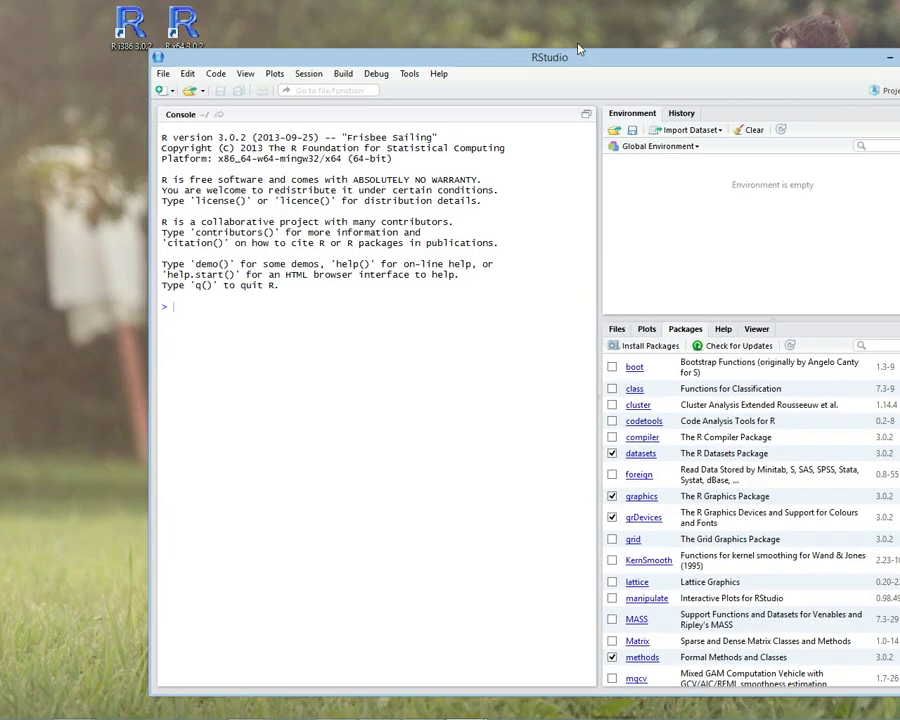
left_click_drag(578, 48, 461, 51)
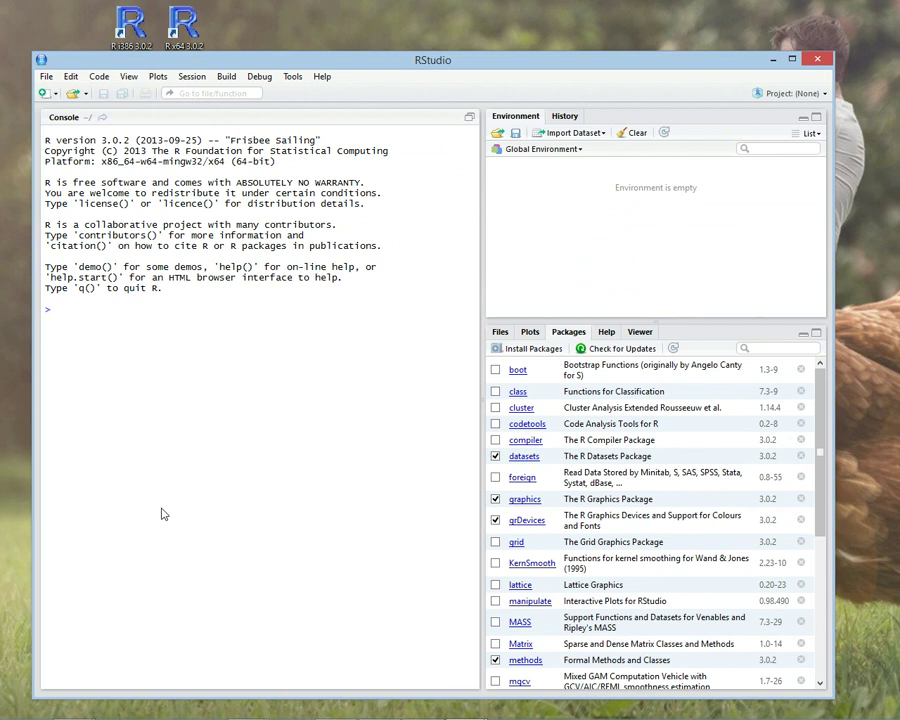
- Evaluate 2+3 in the console and assign the variables x=1 and y=2
type("2+3")
key("Return")
type("x=1")
key("Return")
type("y=2")
key("Return")
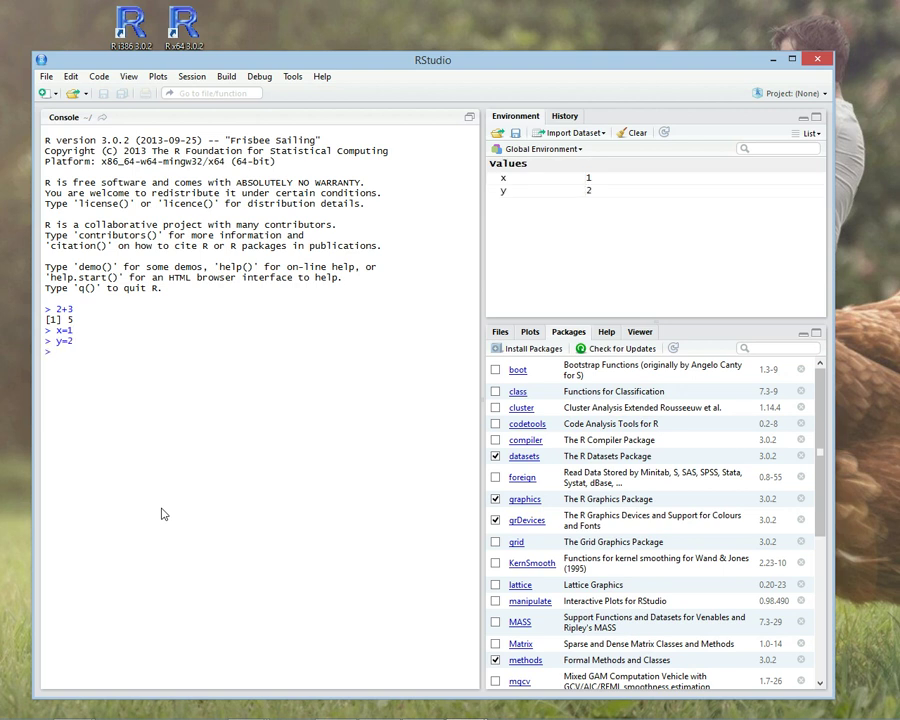
- Assign z=x+y in the console and check z in the Environment list
type("x")
key("BackSpace")
type("z=x+y")
key("Return")
mouse_move(520, 215)
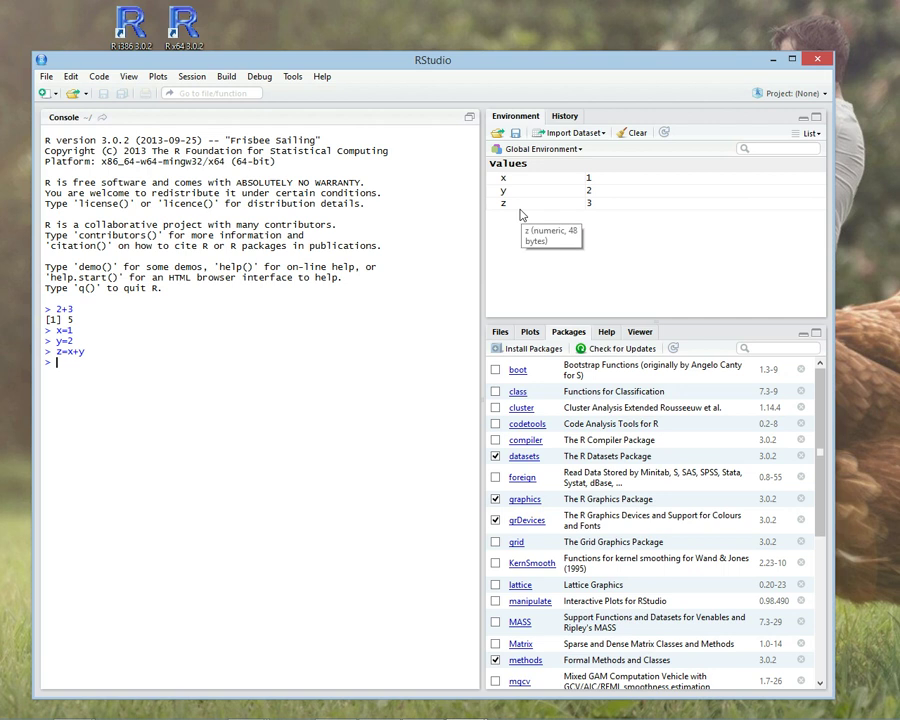